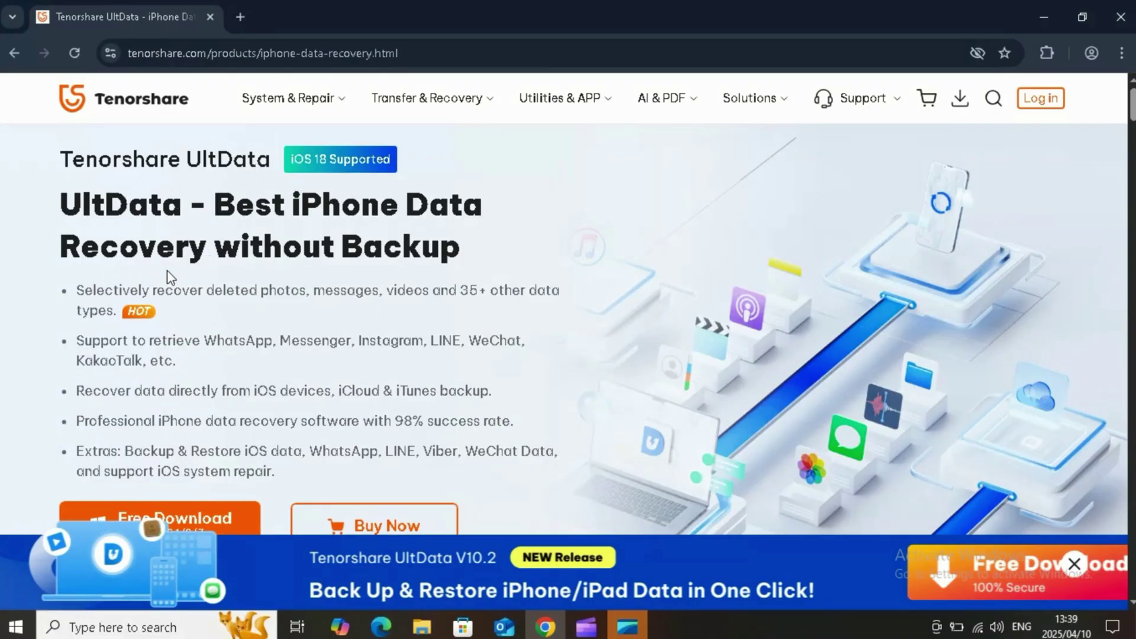
Scroll the UltData product page down to the 'Ultimate iPhone Data Recovery' scenario cards.
scroll(170, 277, down, 1)
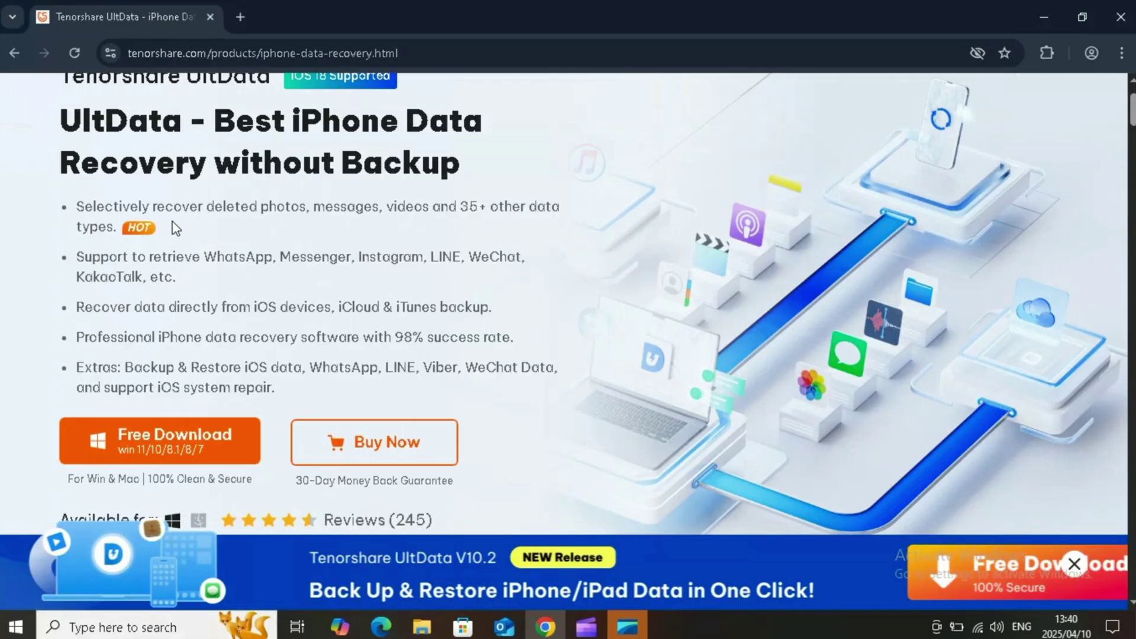
scroll(163, 279, down, 1)
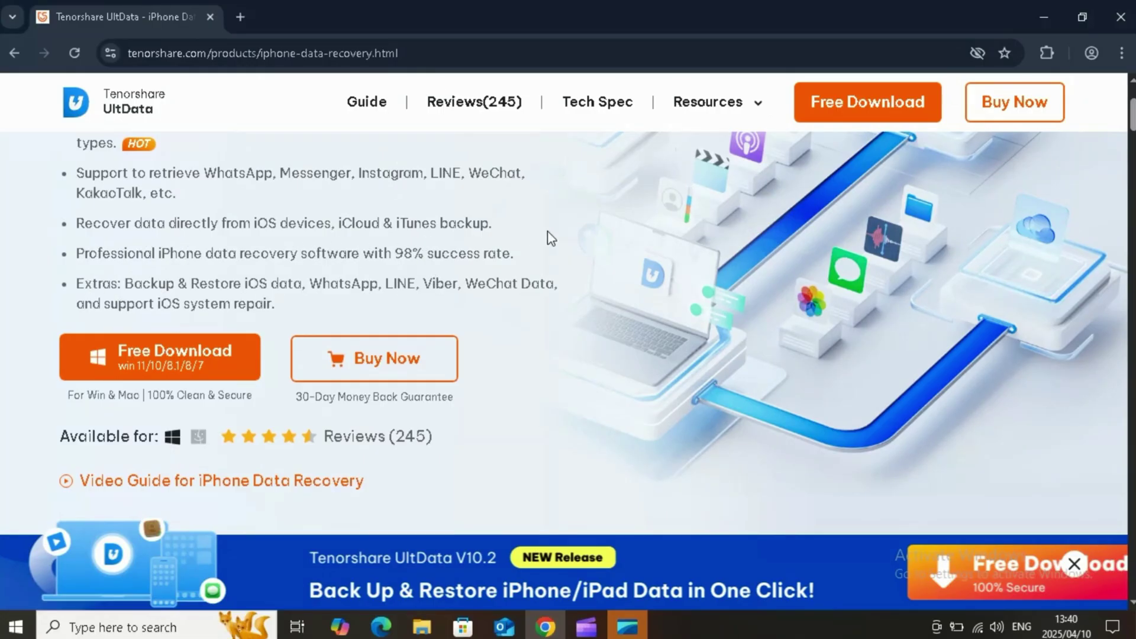
scroll(551, 238, down, 2)
scroll(555, 255, down, 4)
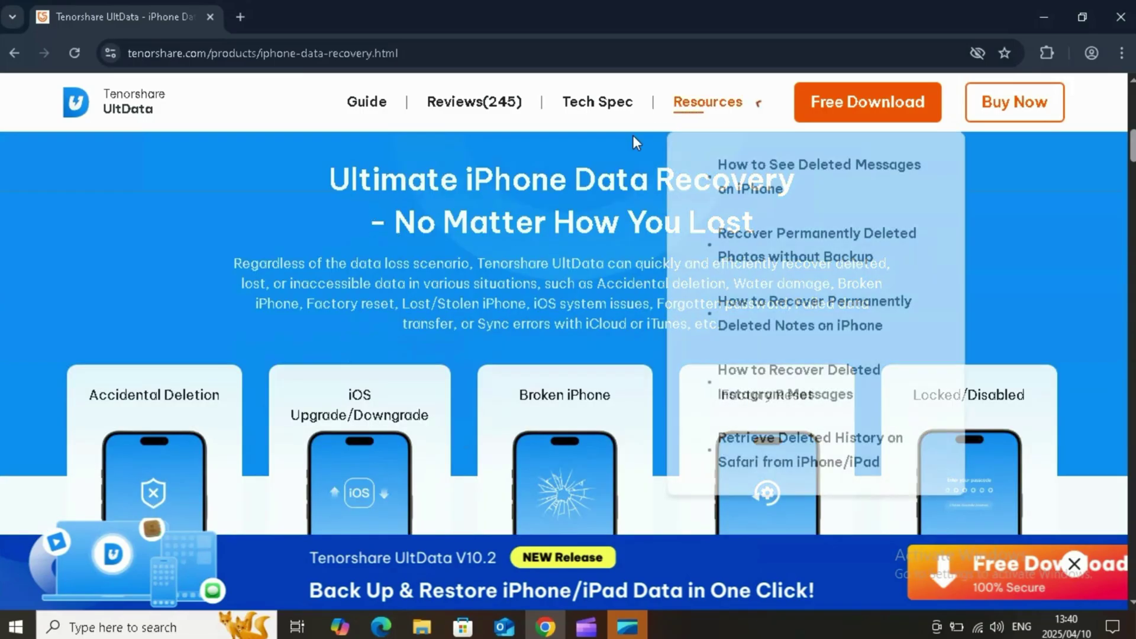
scroll(621, 249, down, 1)
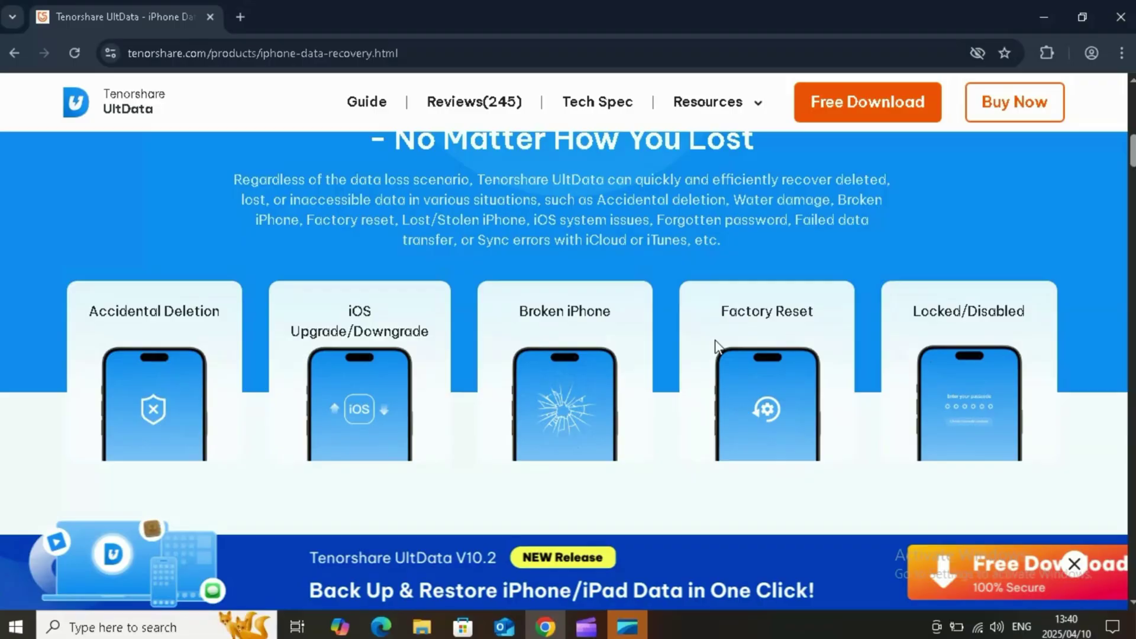
Scroll through UltData's supported files, recovery features and comparison sections.
scroll(710, 347, down, 5)
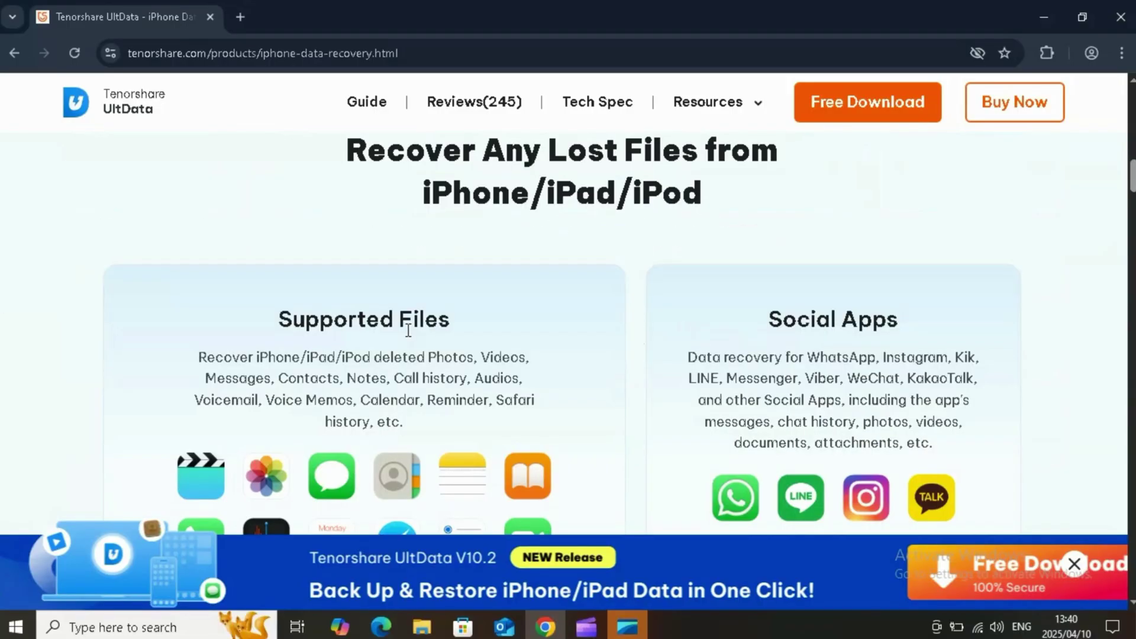
scroll(407, 330, down, 1)
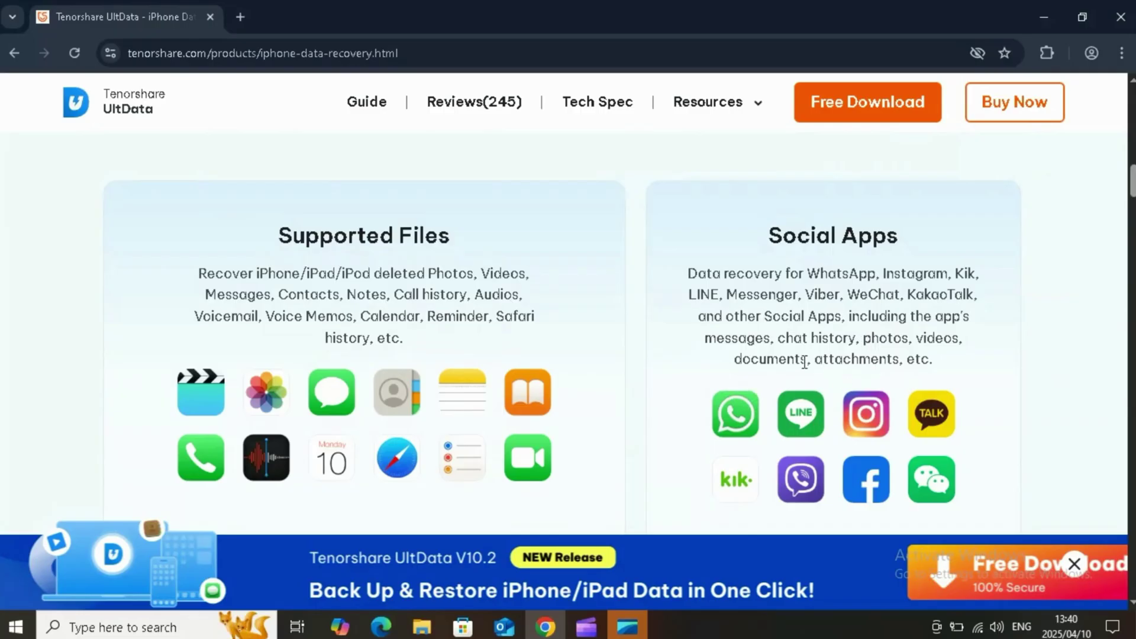
scroll(687, 344, down, 8)
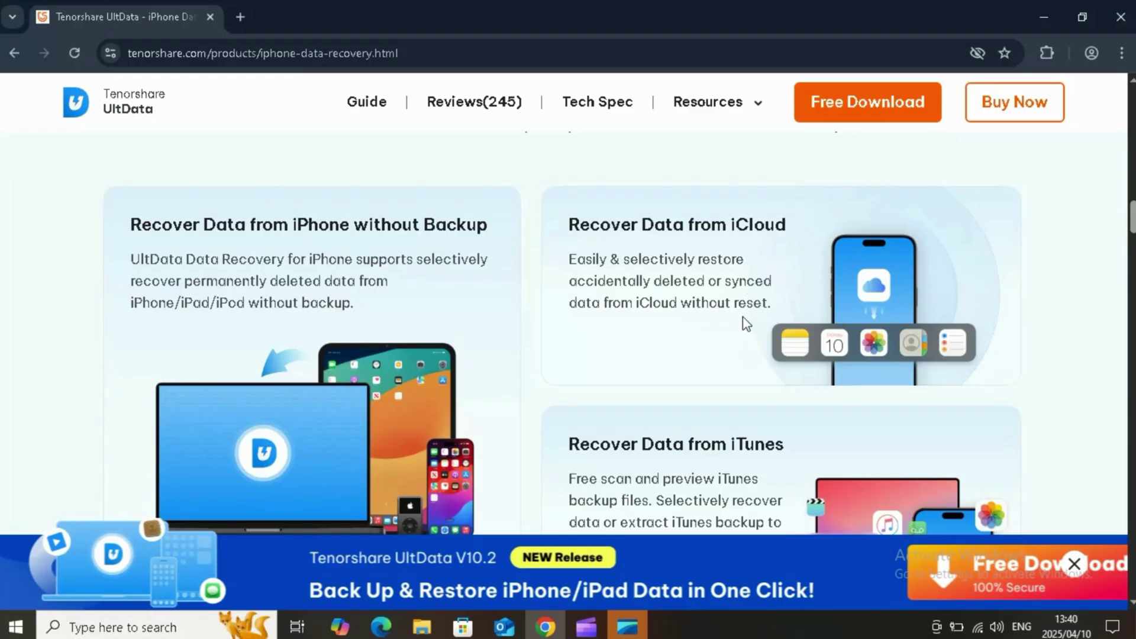
scroll(819, 341, down, 1)
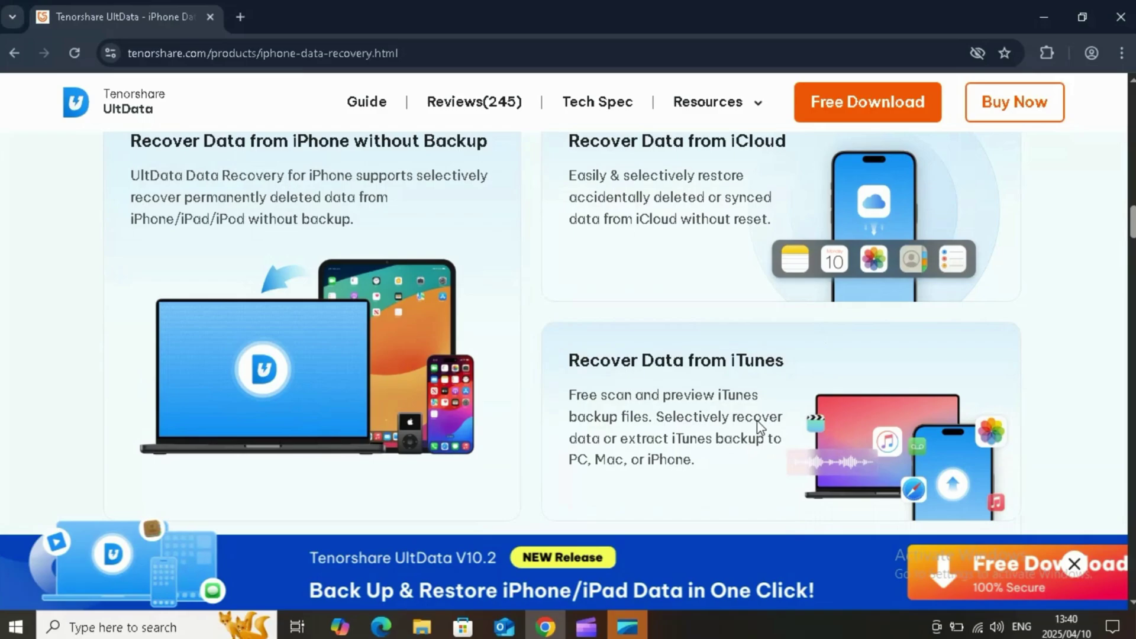
scroll(759, 425, down, 2)
scroll(759, 427, down, 5)
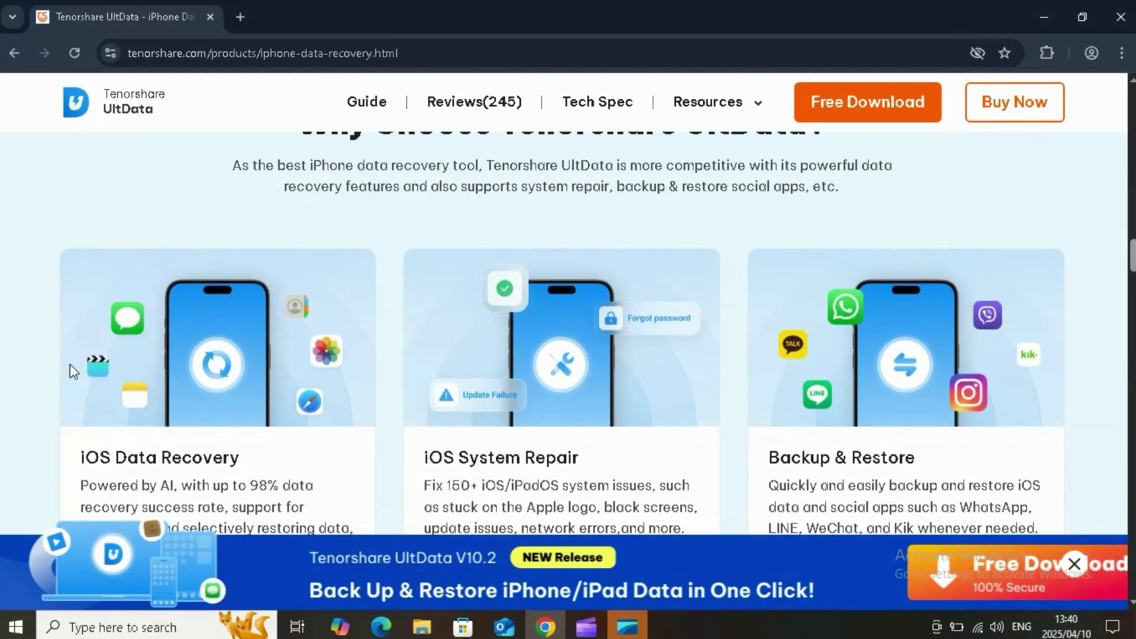
scroll(364, 341, down, 1)
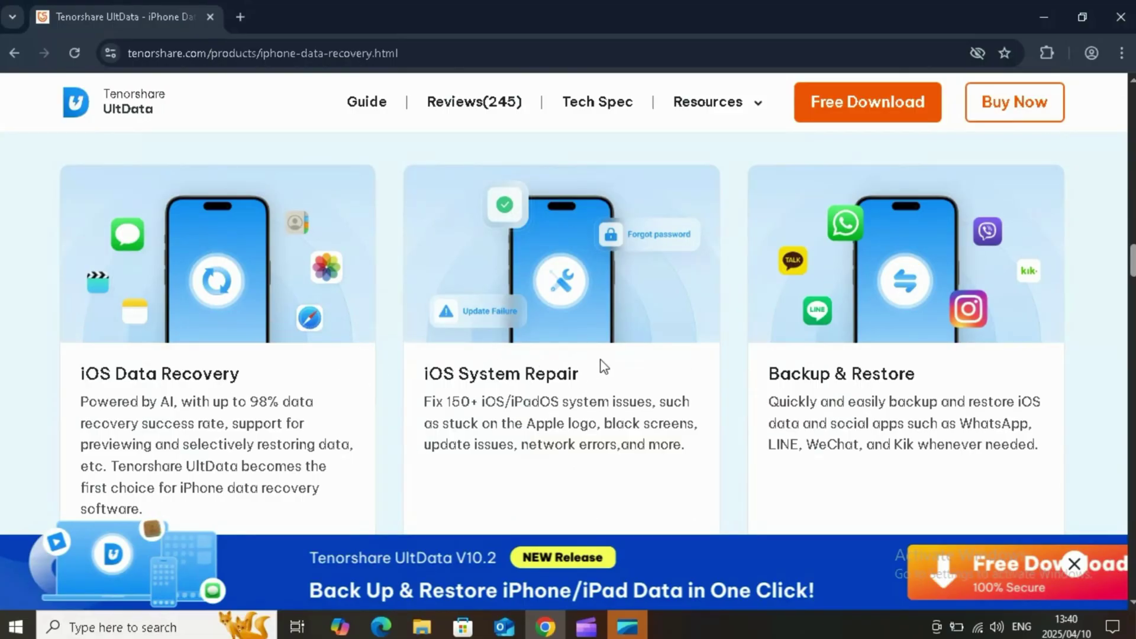
scroll(604, 367, down, 7)
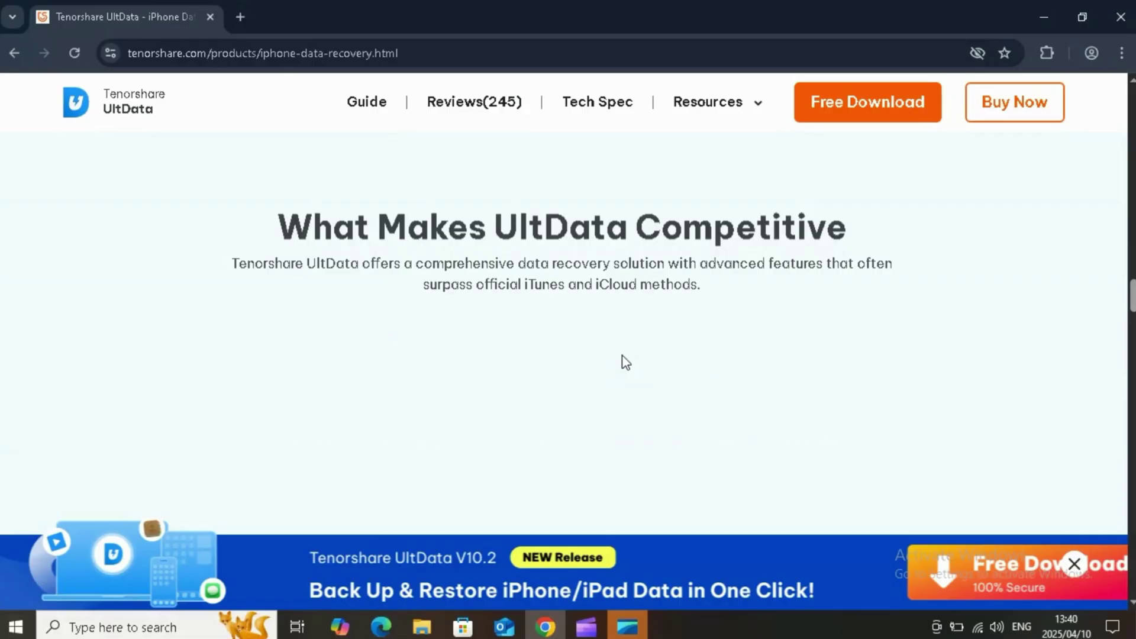
scroll(625, 362, down, 12)
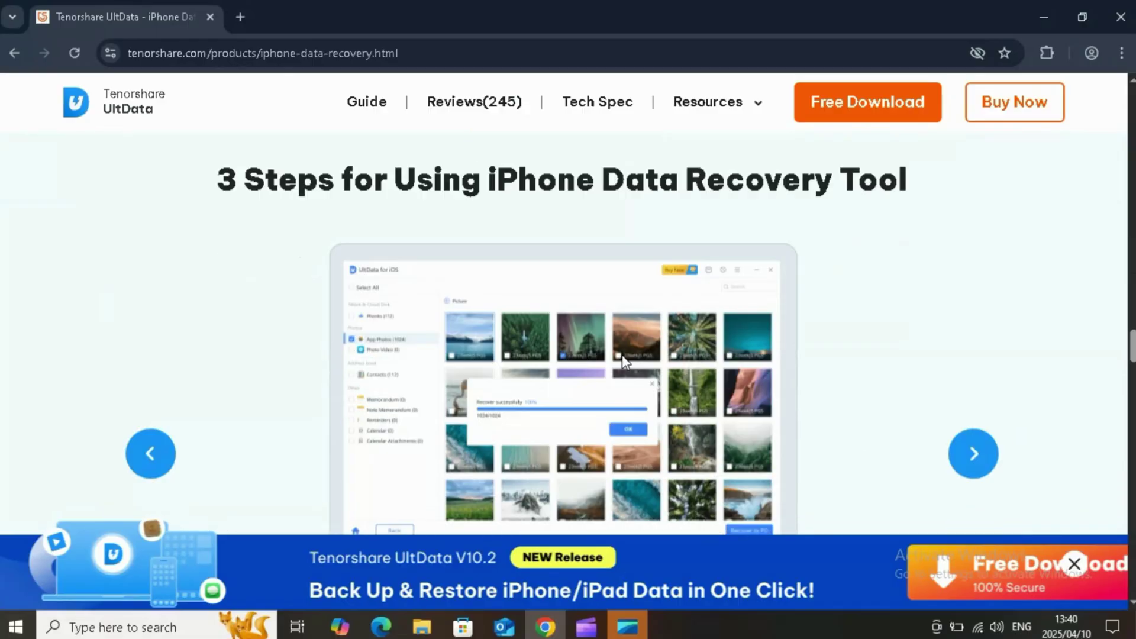
scroll(623, 358, down, 6)
Scroll back up the page to the orange Free Download button.
scroll(624, 362, up, 7)
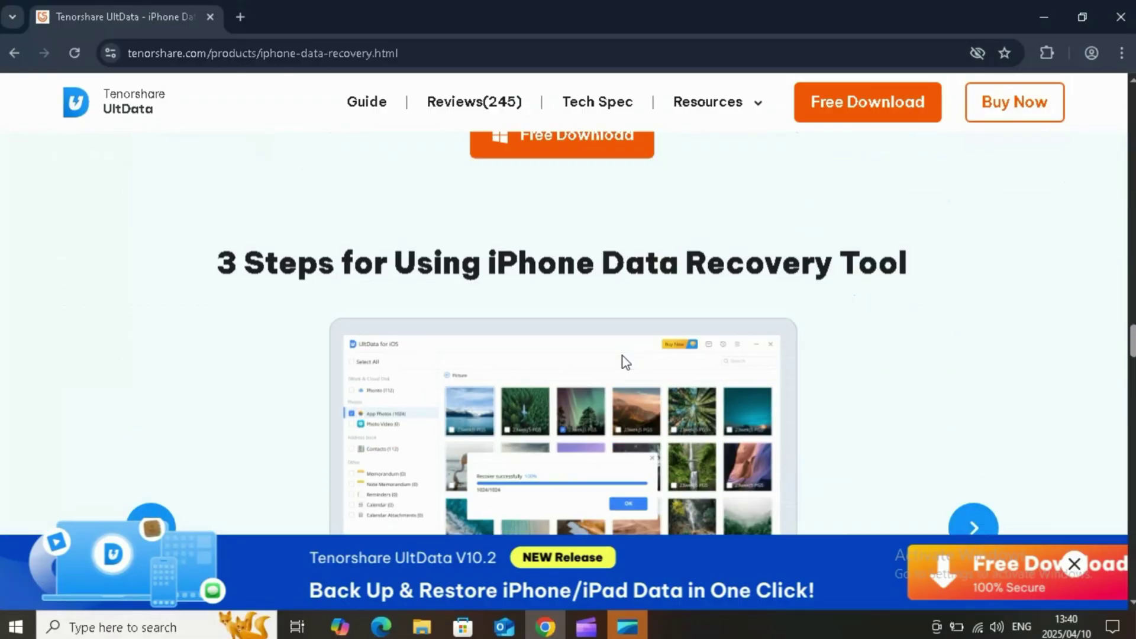
scroll(626, 363, up, 10)
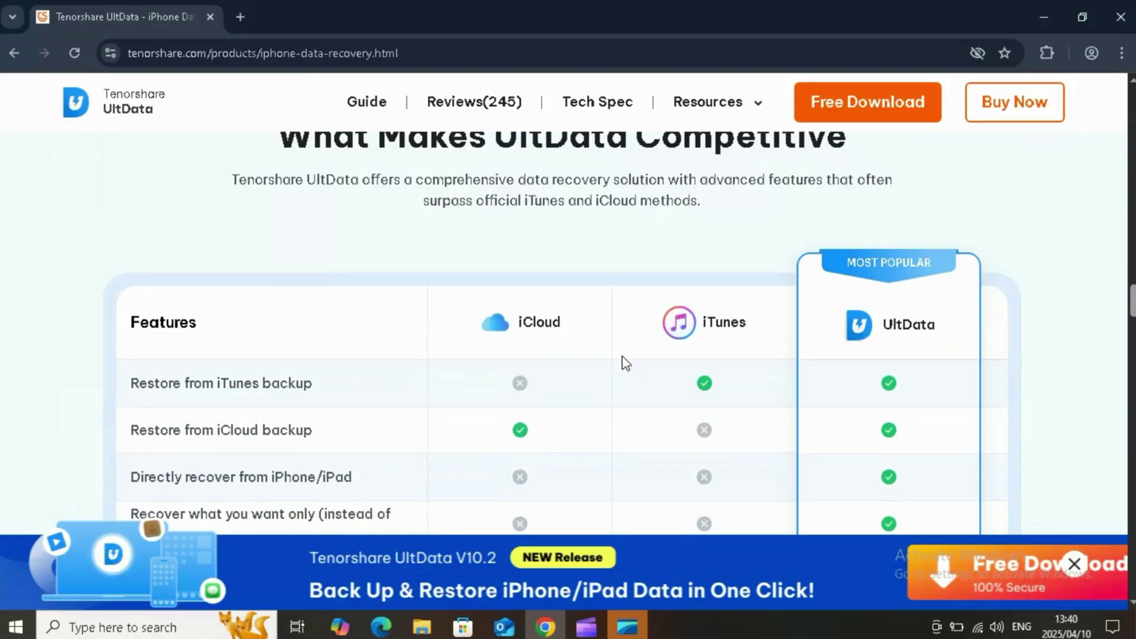
scroll(626, 362, up, 15)
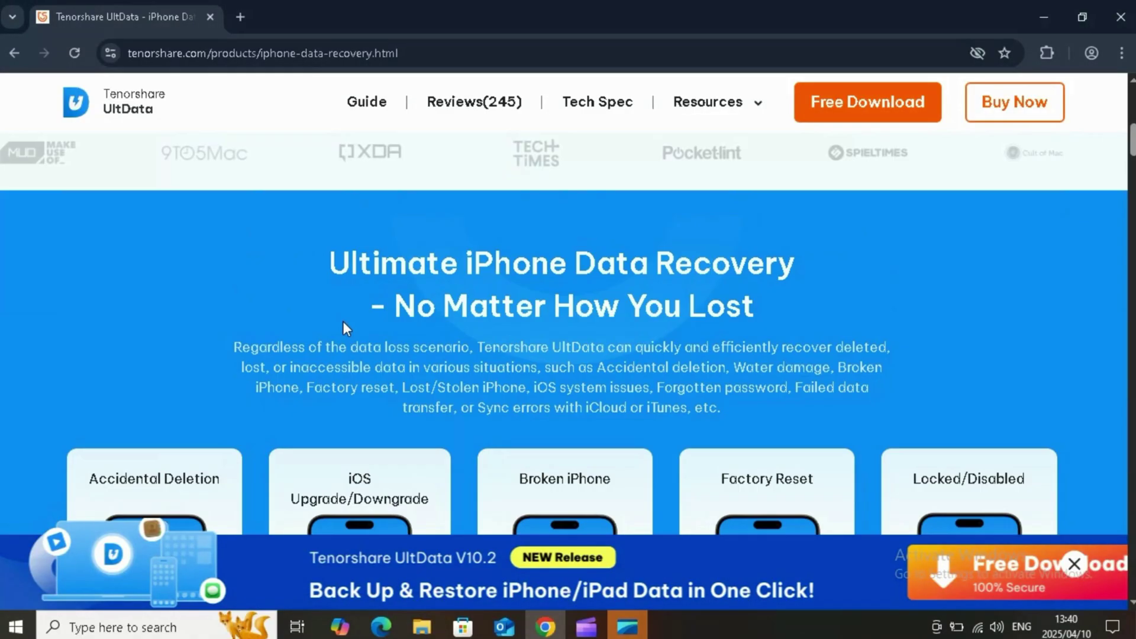
scroll(344, 323, up, 8)
scroll(486, 441, down, 1)
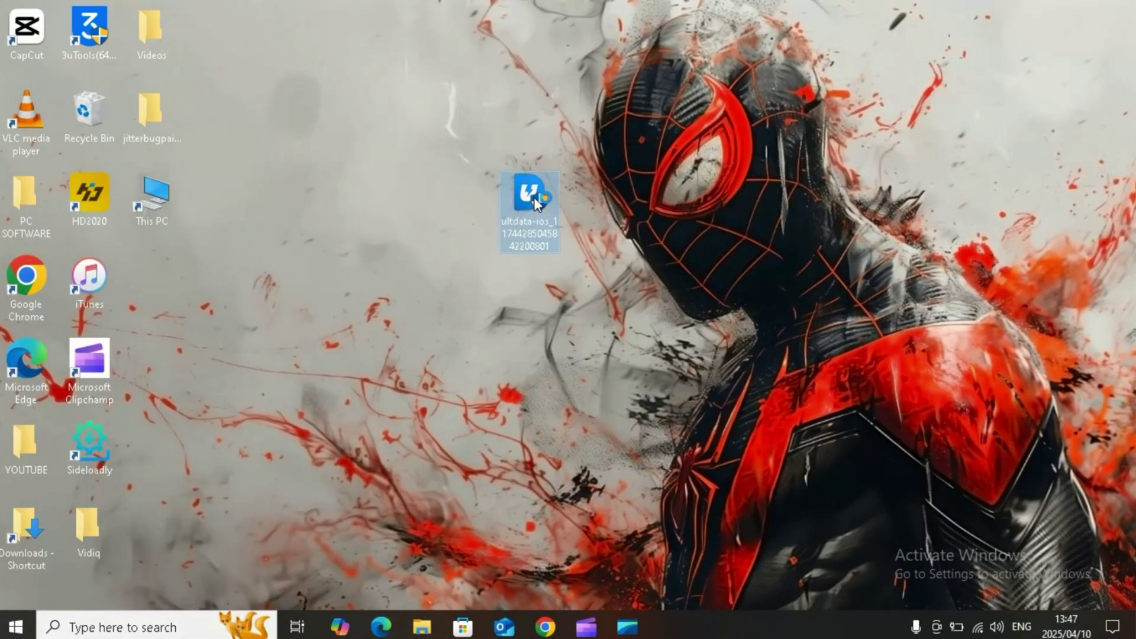
Install UltData from the ultdata-ios installer in English at the default location.
double_click(533, 197)
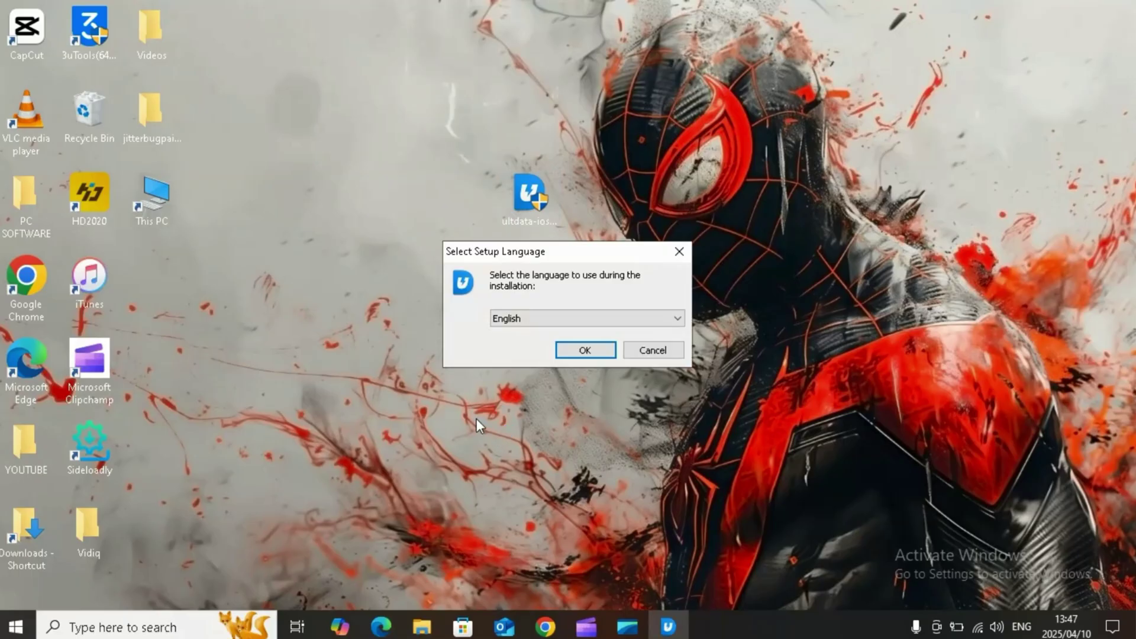
click(586, 350)
click(658, 451)
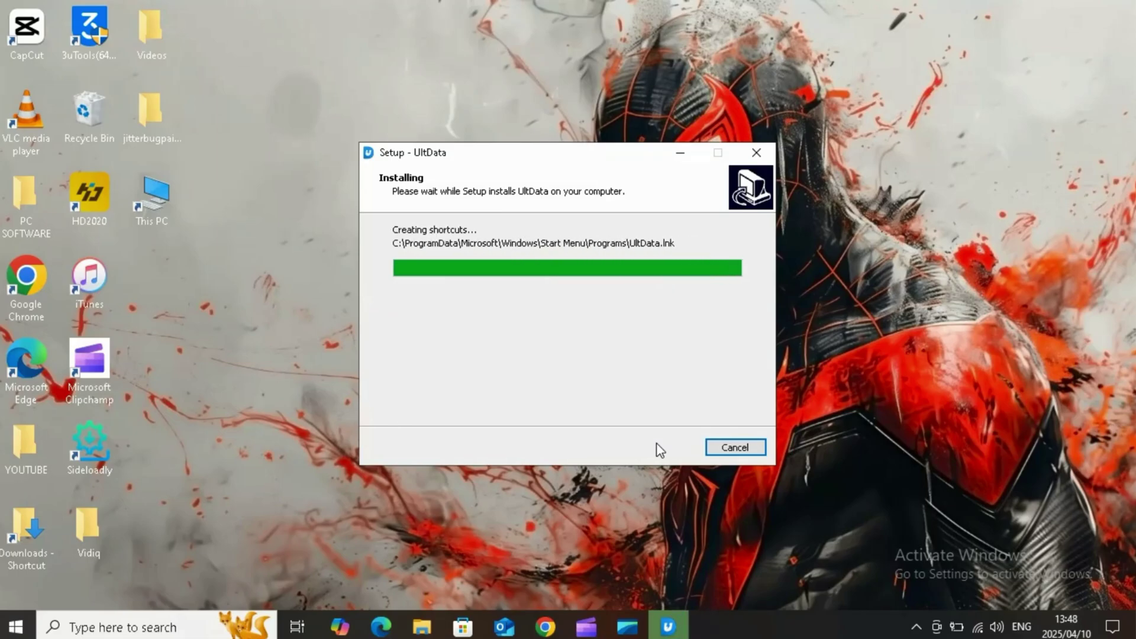
click(663, 447)
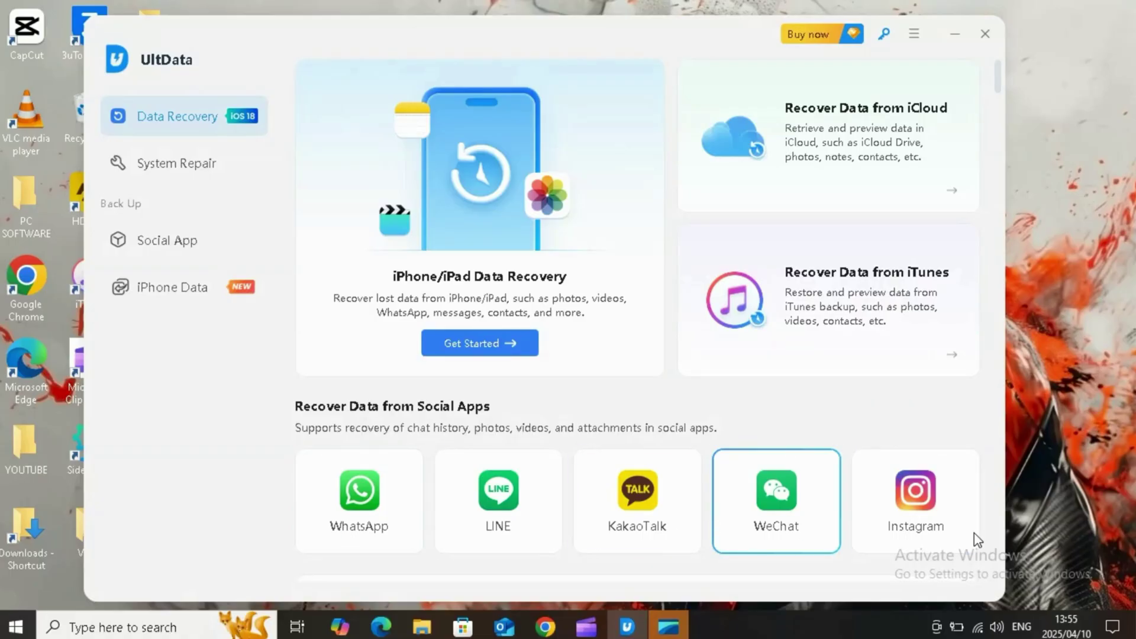
click(184, 169)
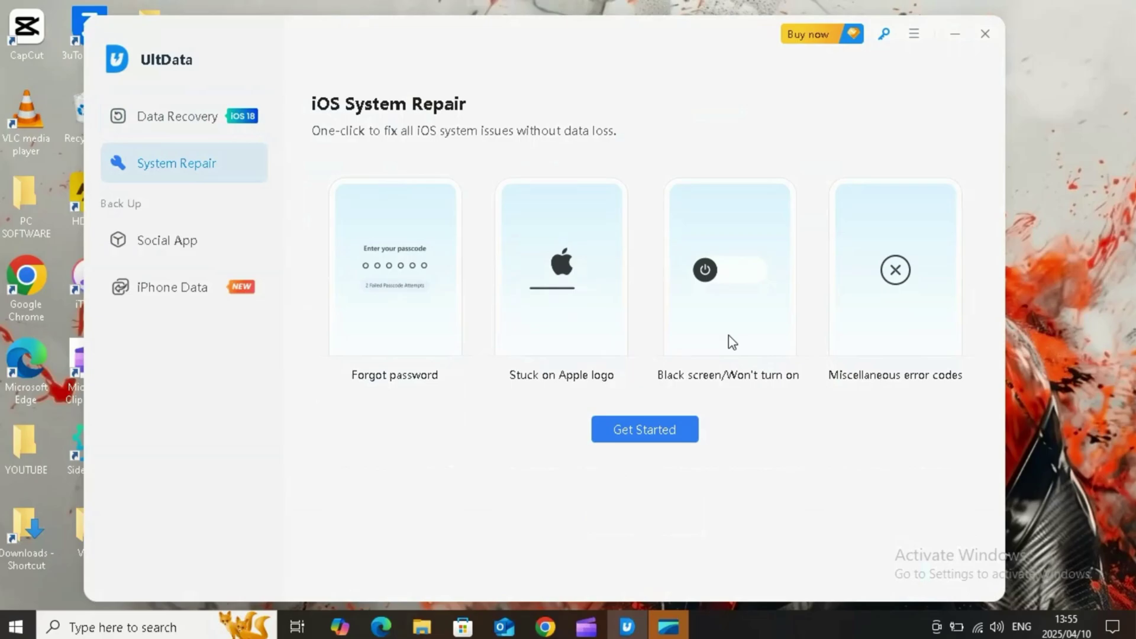
click(163, 243)
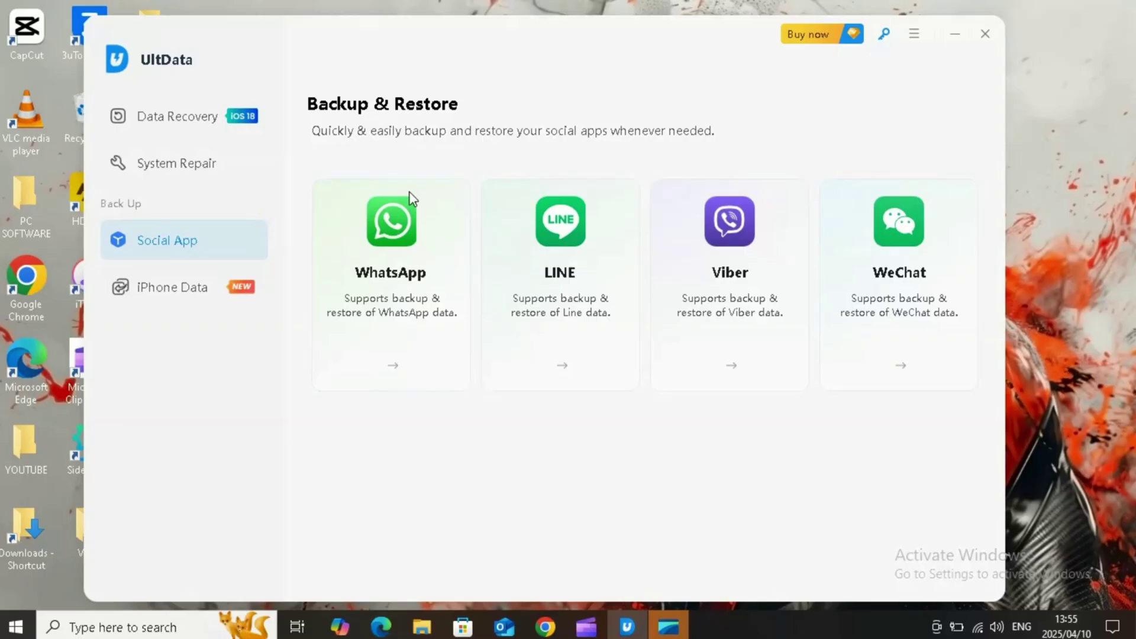
click(183, 290)
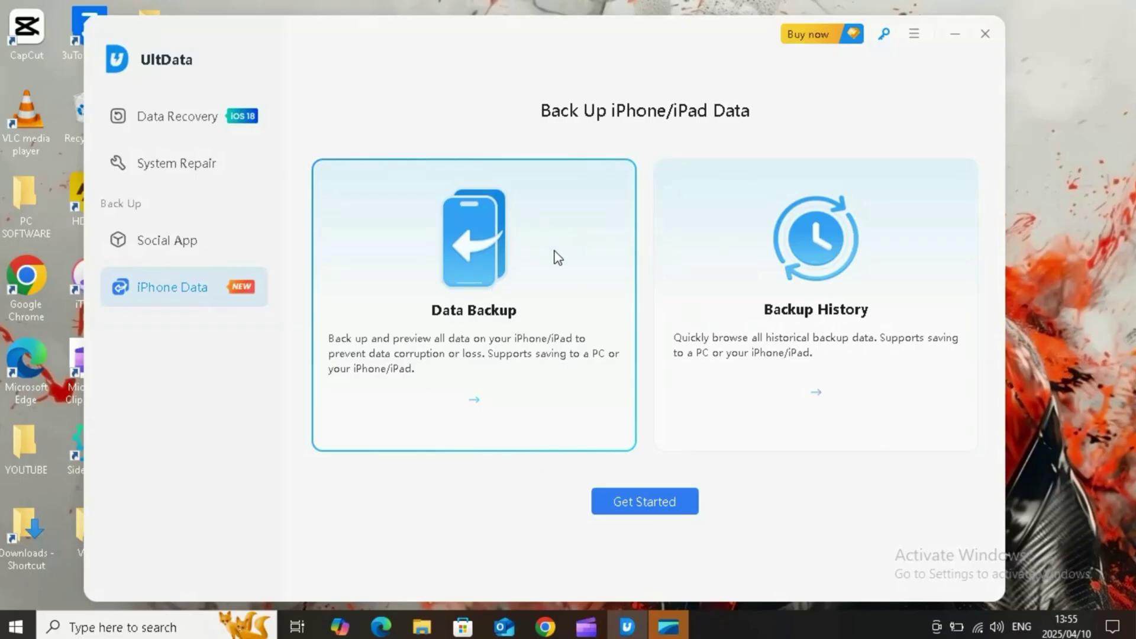
click(173, 116)
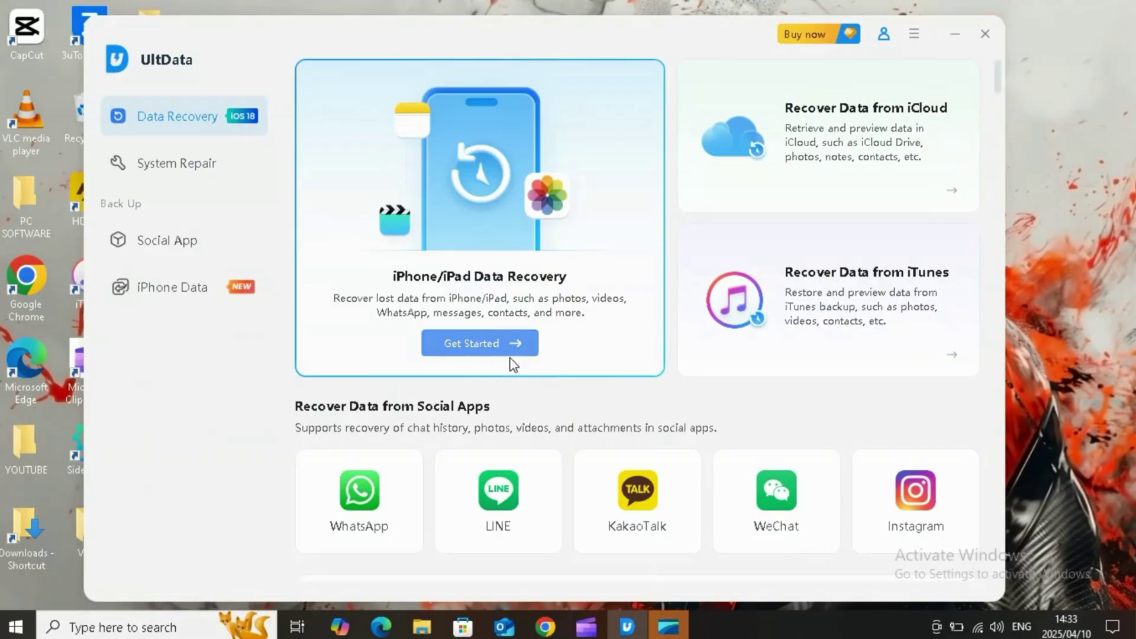
Start iPhone/iPad Data Recovery and add Videos, Call History, FaceTime and Safari History.
click(494, 342)
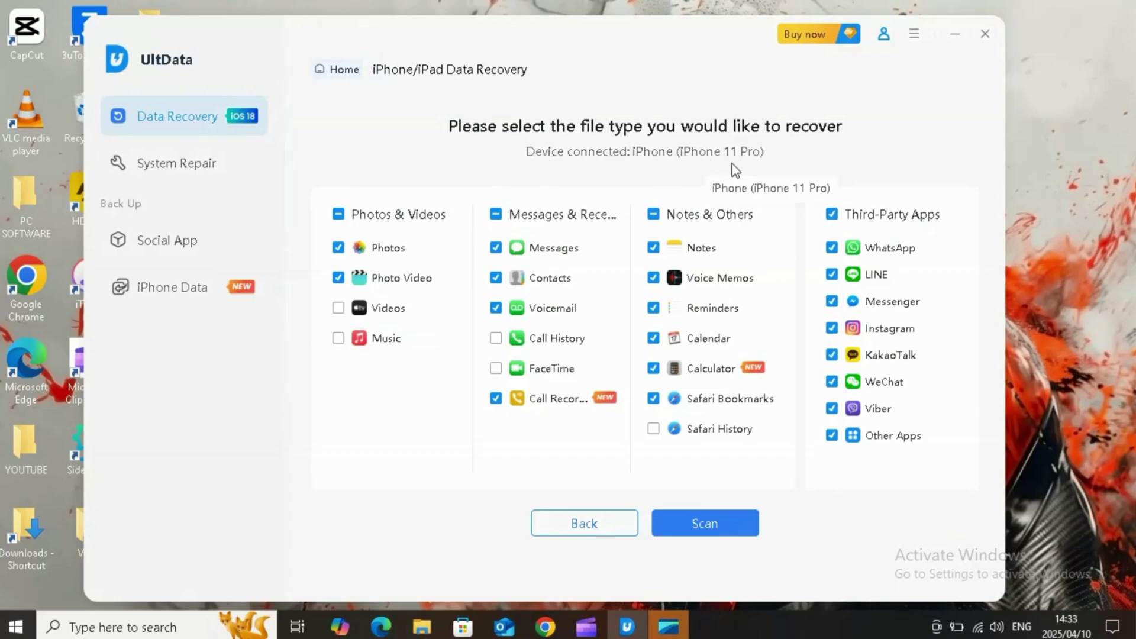
click(340, 313)
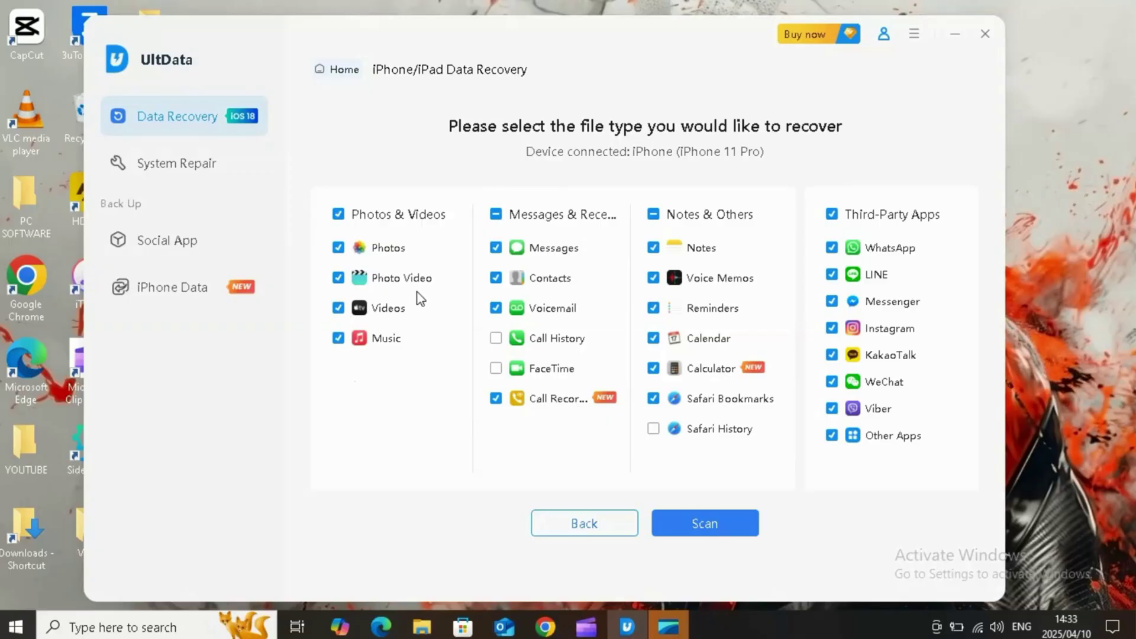
click(496, 339)
click(499, 370)
click(655, 431)
Scan the iPhone past the encrypted-backup prompt until 58 items are found.
click(704, 527)
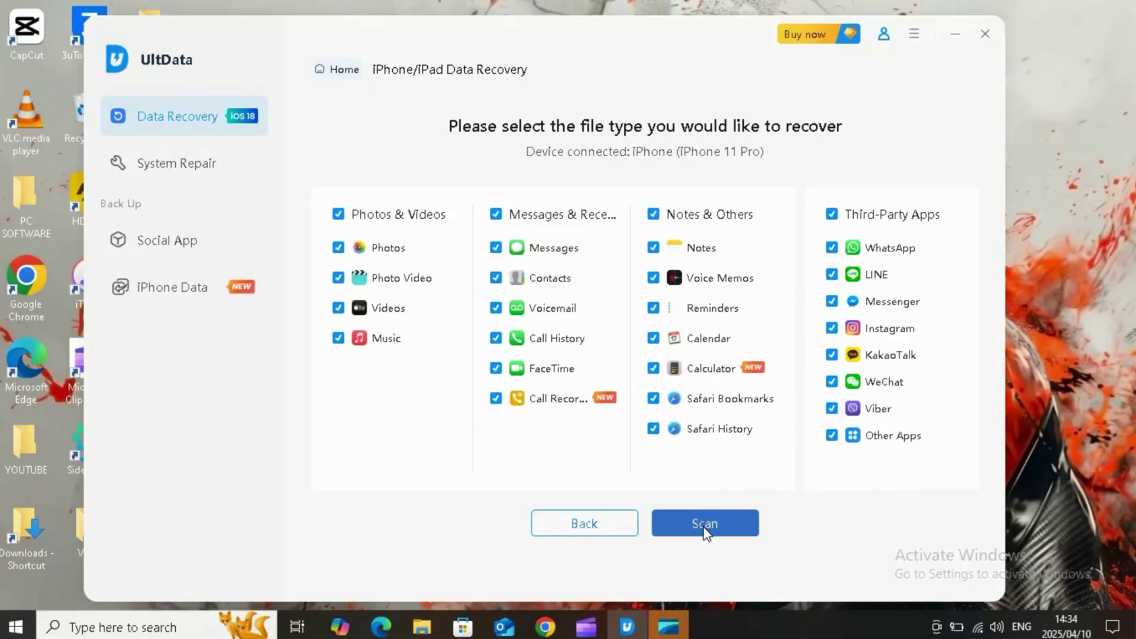
key(Return)
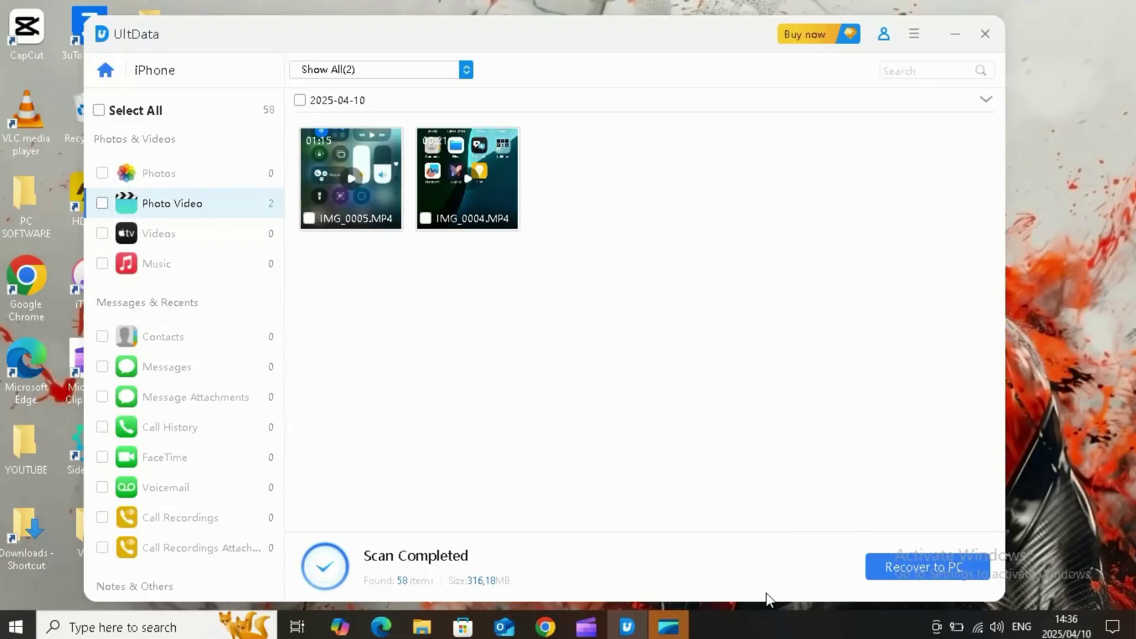
scroll(209, 263, down, 3)
scroll(222, 329, down, 3)
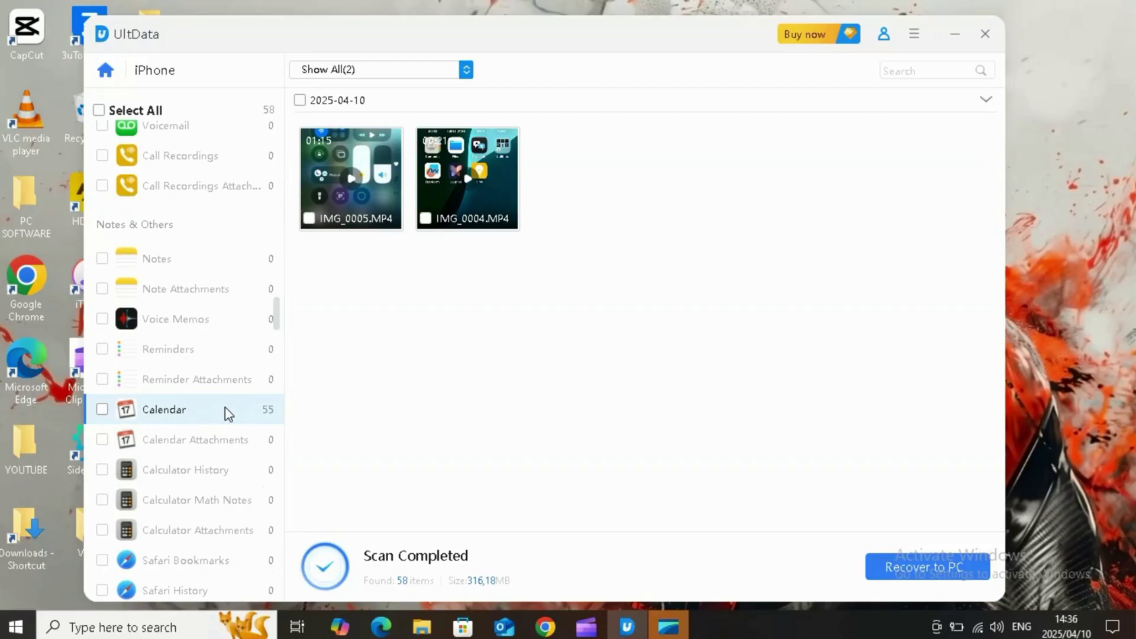
Review the 55 recoverable events in the Calendar category.
click(225, 409)
scroll(222, 488, down, 3)
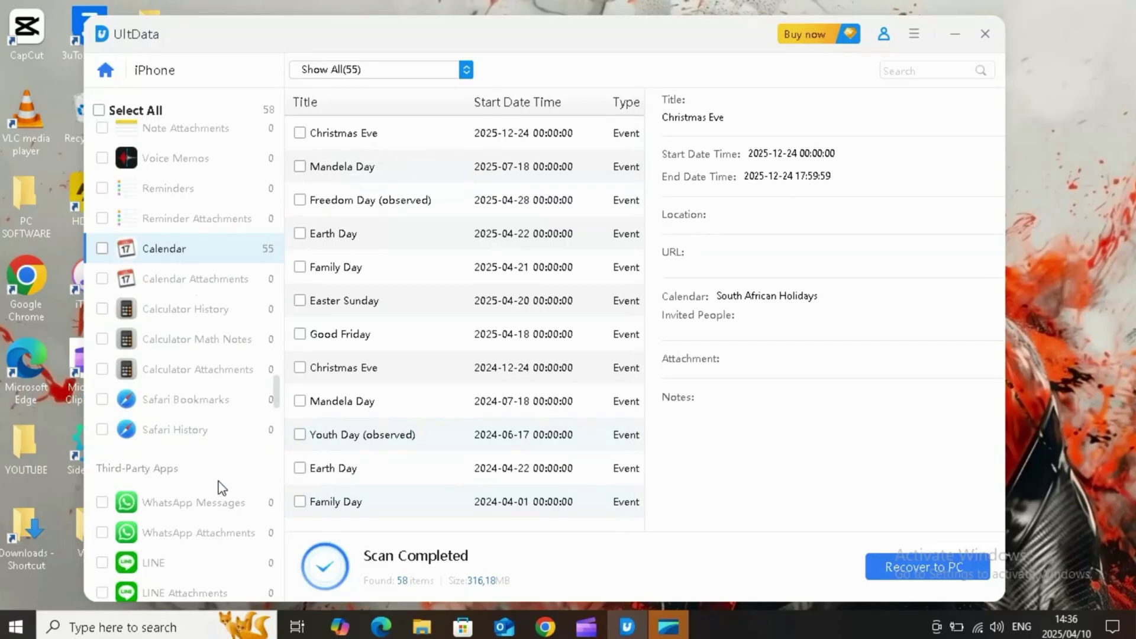
scroll(222, 488, down, 5)
scroll(213, 474, up, 8)
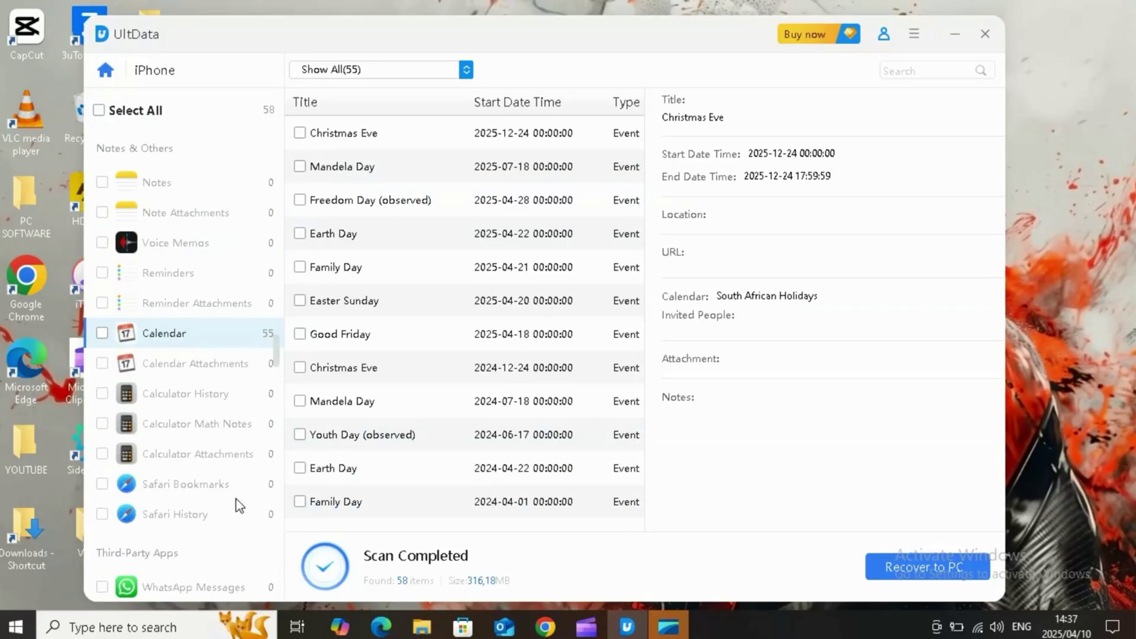
scroll(236, 450, up, 5)
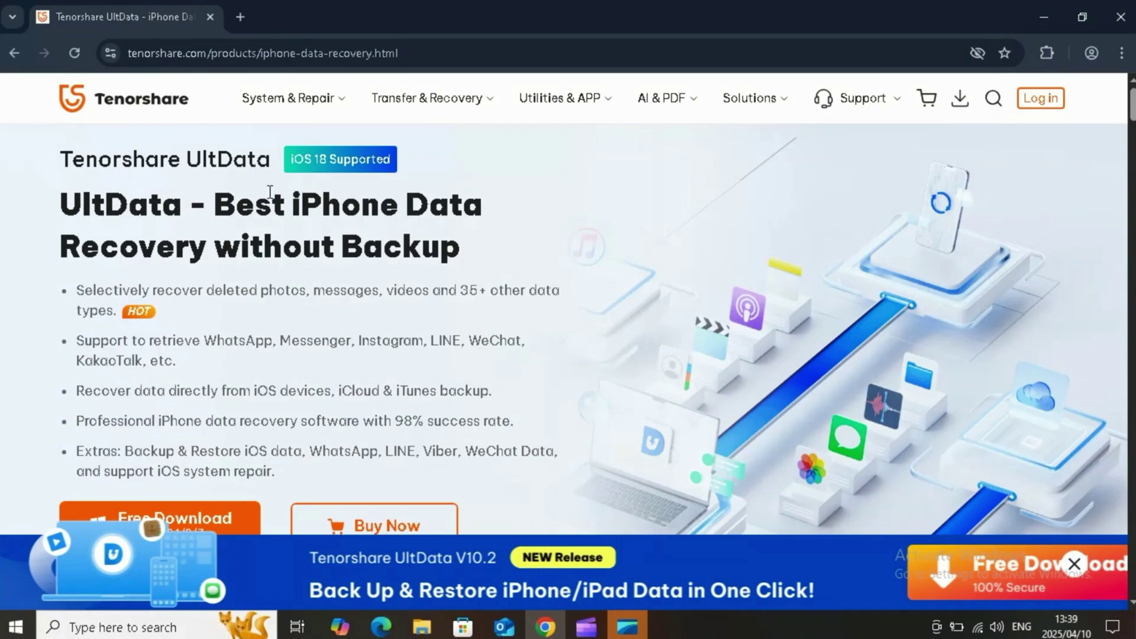
Scroll down to the Recover Any Lost Files section with Supported Files and Social Apps cards.
scroll(167, 272, down, 1)
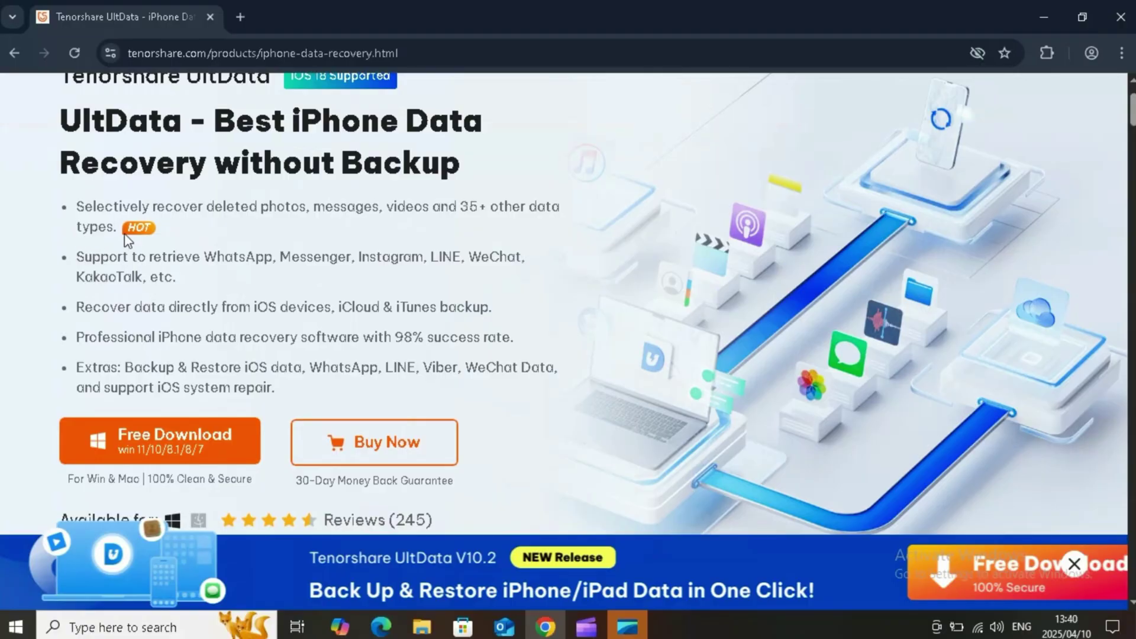
scroll(164, 278, down, 1)
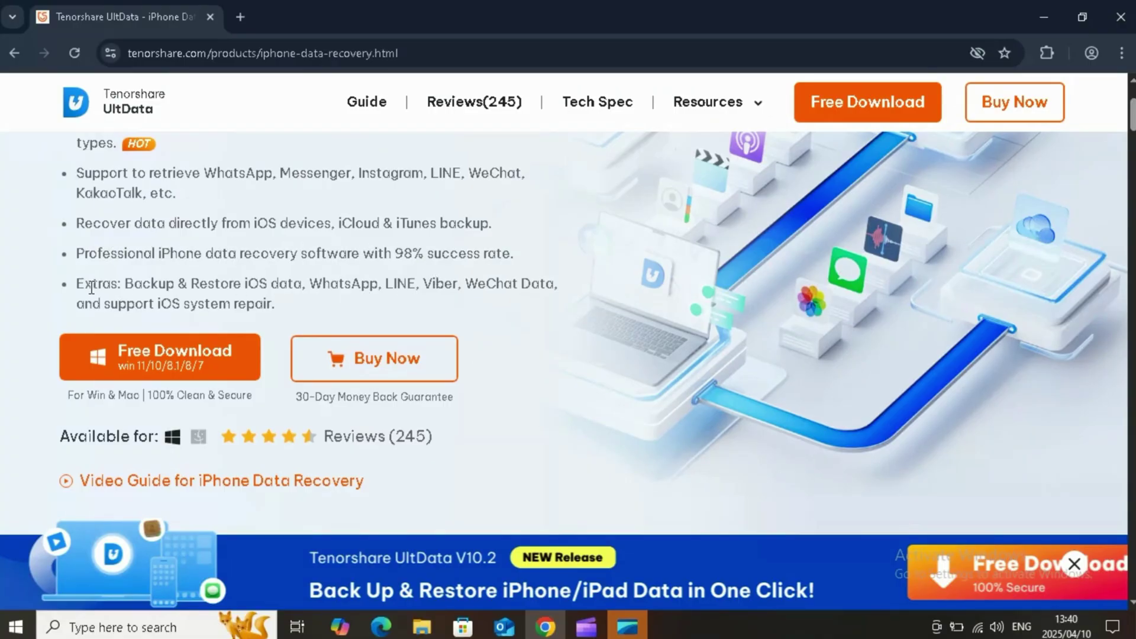
scroll(551, 238, down, 2)
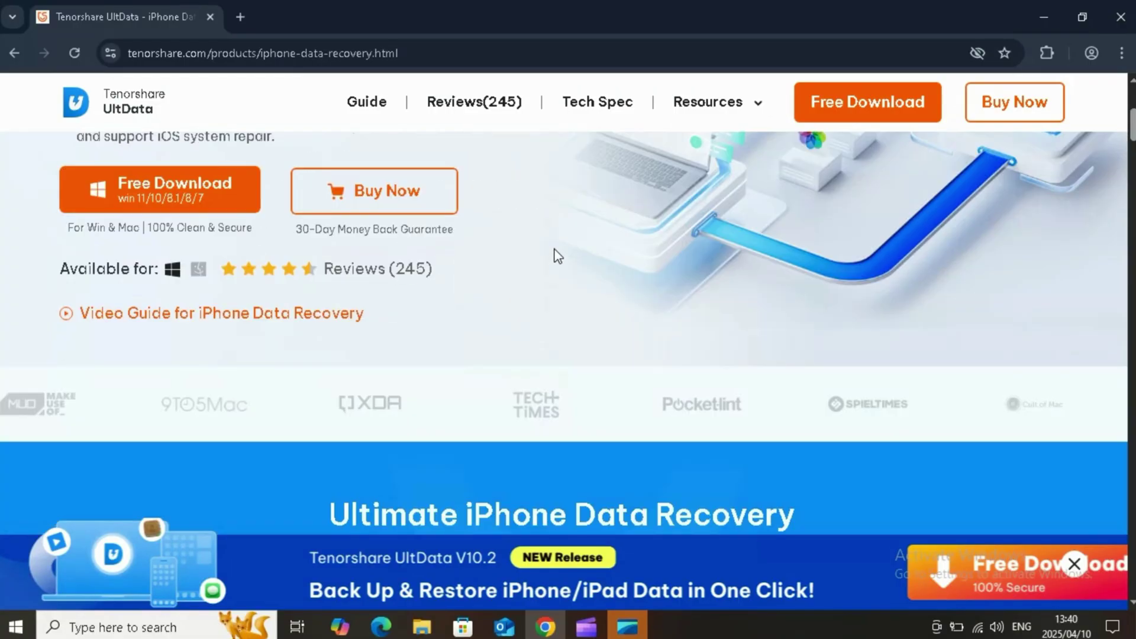
scroll(556, 256, down, 4)
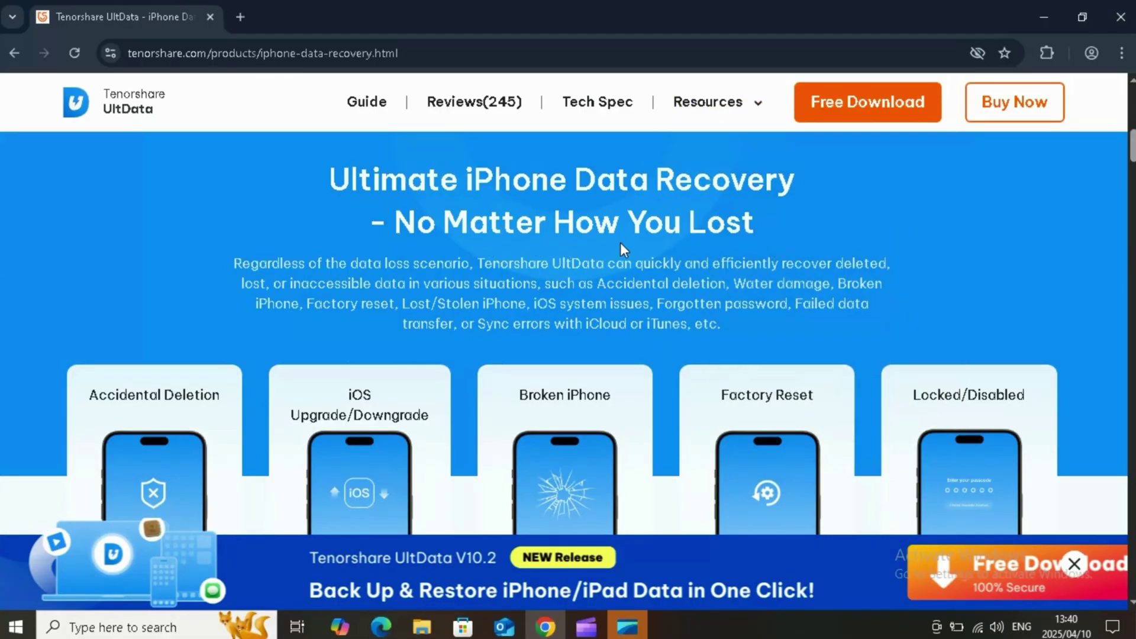
scroll(620, 243, down, 1)
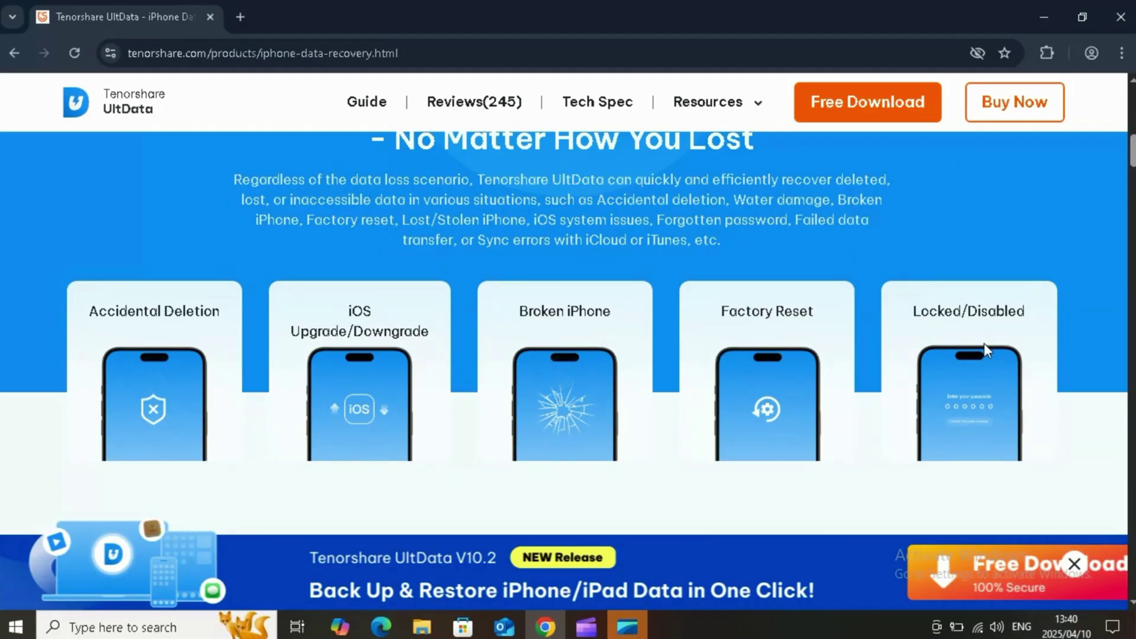
scroll(717, 346, down, 5)
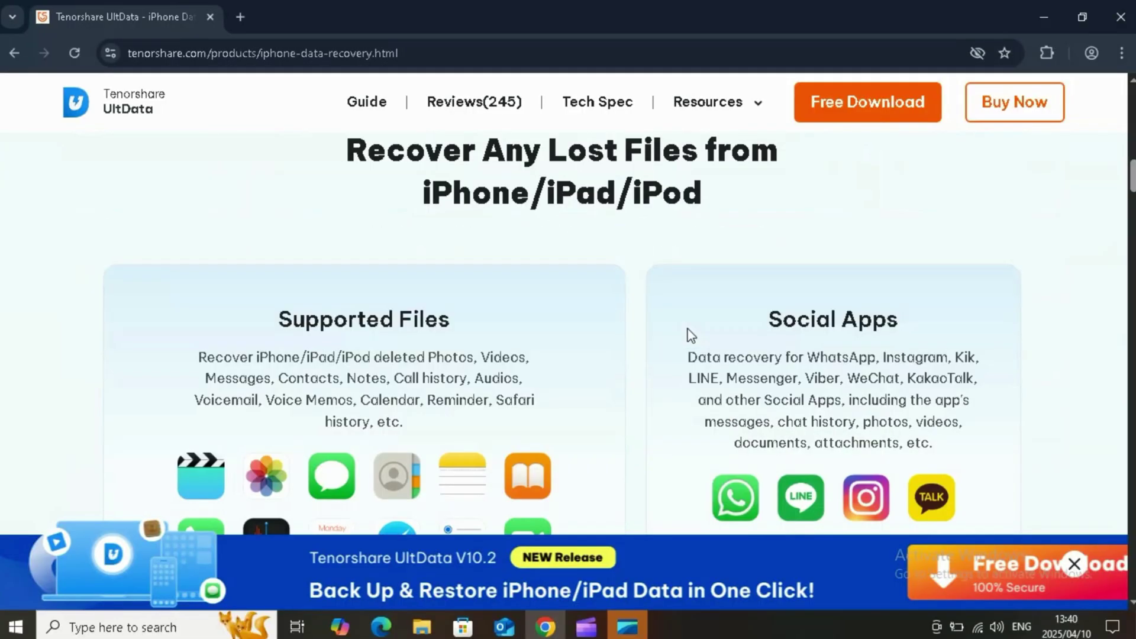
scroll(408, 330, down, 1)
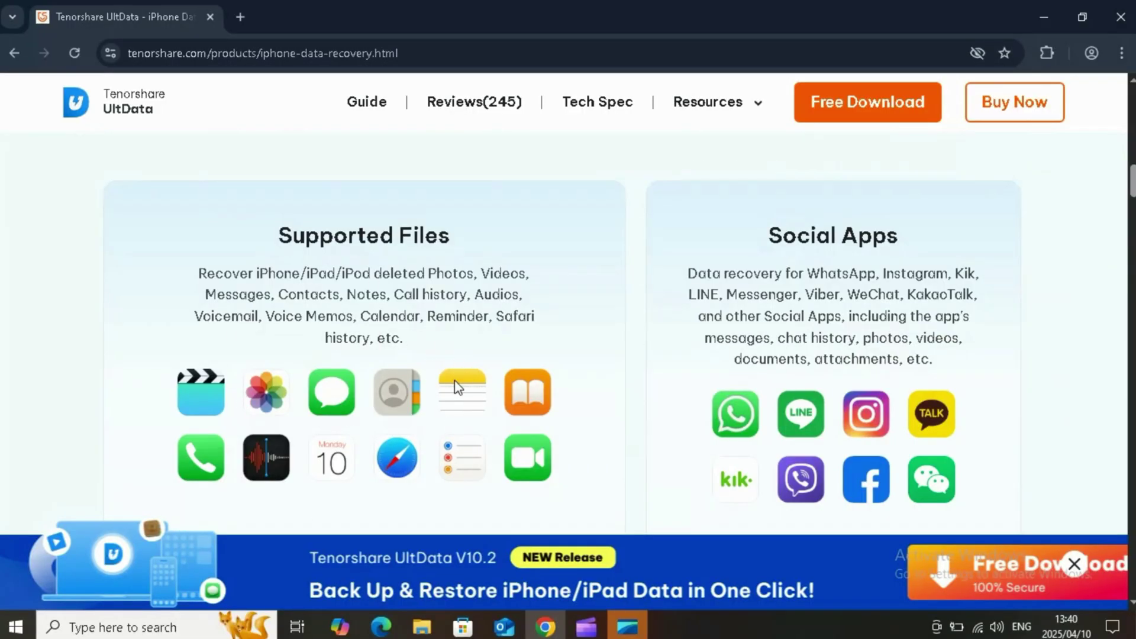